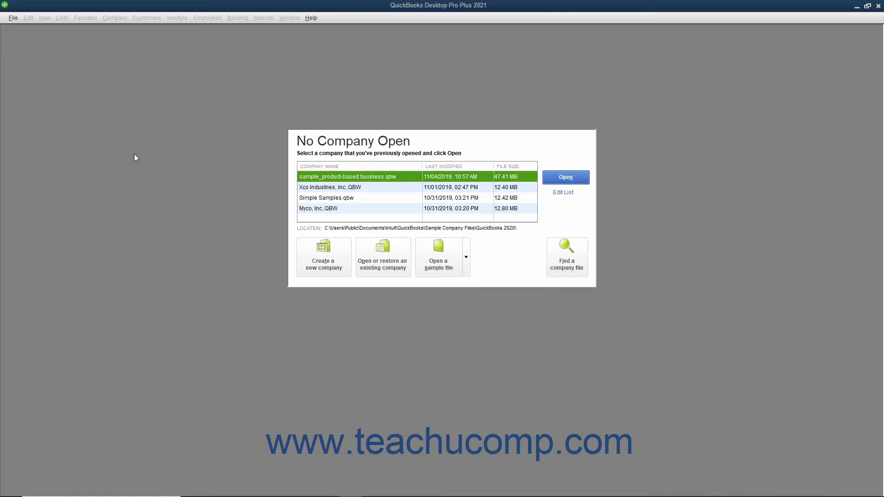
# Step: Start a new company file and mark it as created for someone else
pyautogui.click(14, 19)
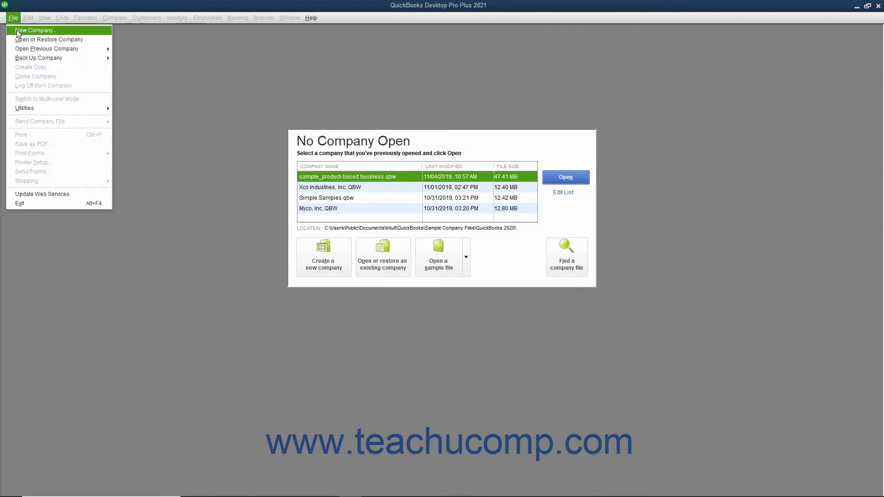
pyautogui.click(212, 67)
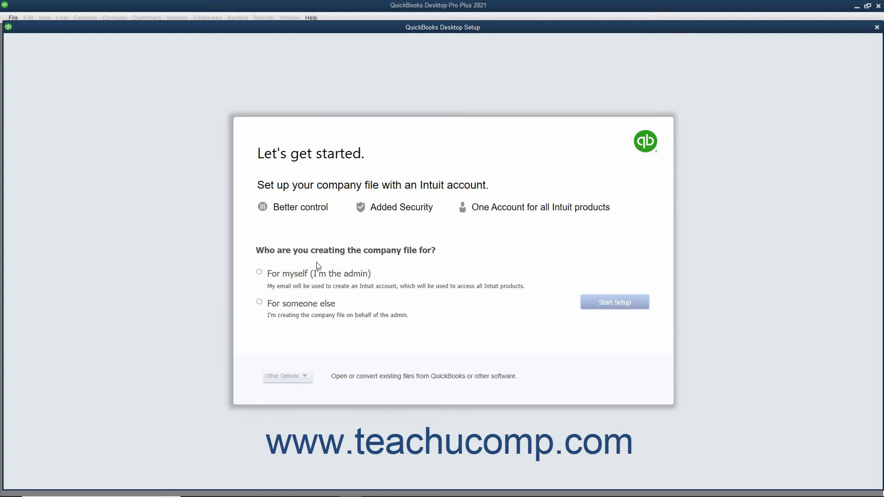
pyautogui.click(285, 275)
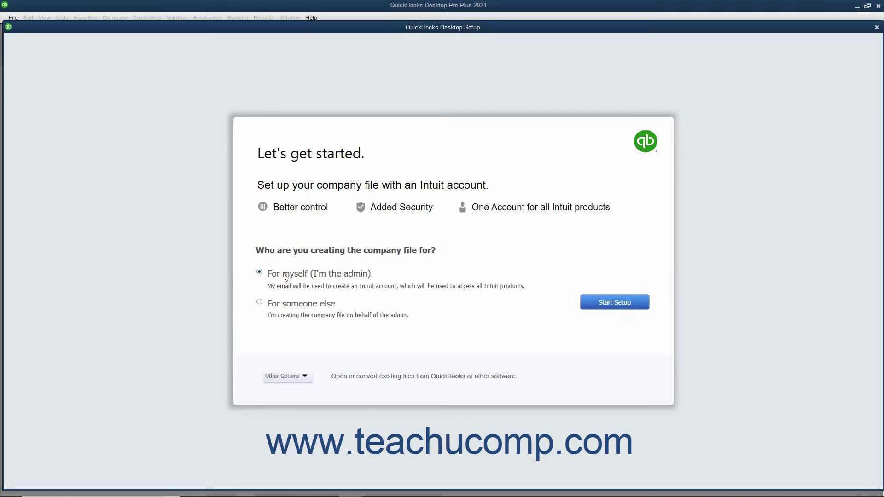
pyautogui.click(273, 311)
# Step: Switch to 'For myself (I'm the admin)', closing Other Options without choosing anything
pyautogui.click(276, 274)
pyautogui.click(297, 378)
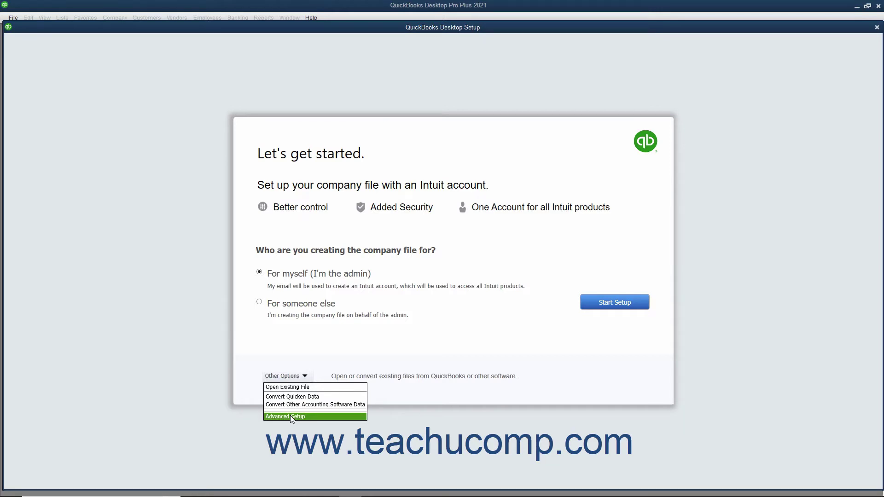
pyautogui.click(457, 348)
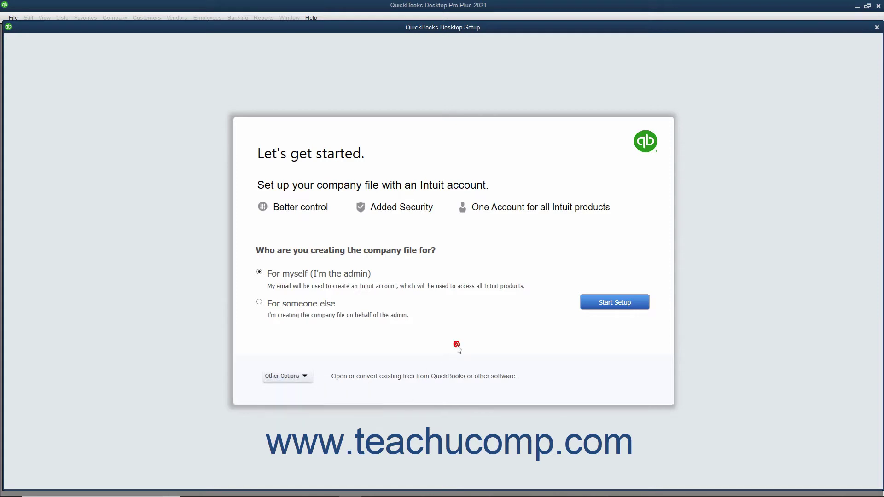
# Step: Start setup and go from the Intuit sign-in page to the Create an account page
pyautogui.click(605, 307)
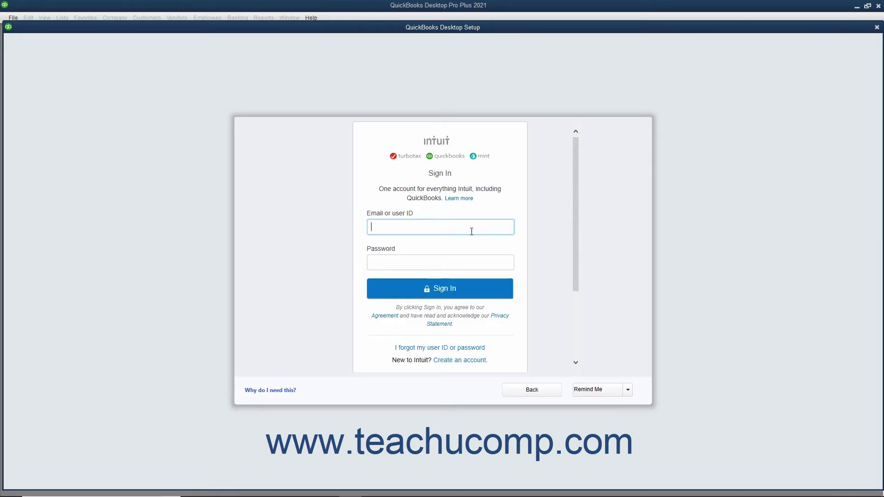
pyautogui.click(452, 229)
pyautogui.click(400, 266)
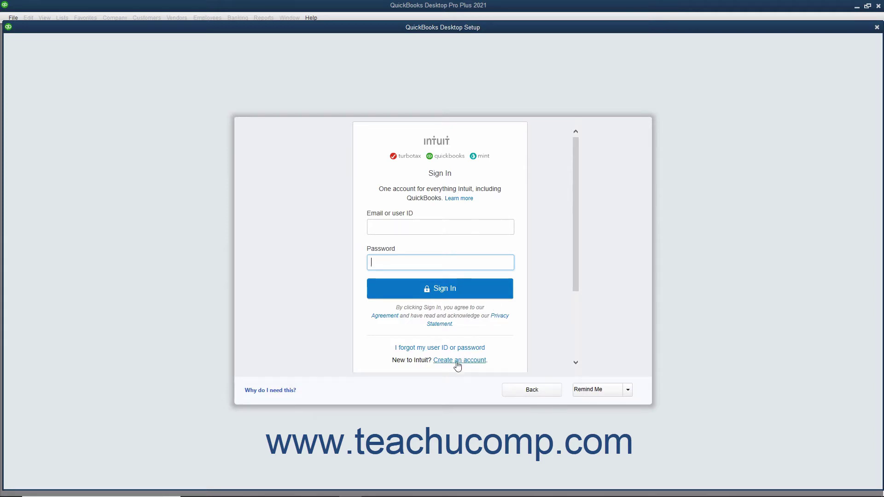
pyautogui.click(457, 362)
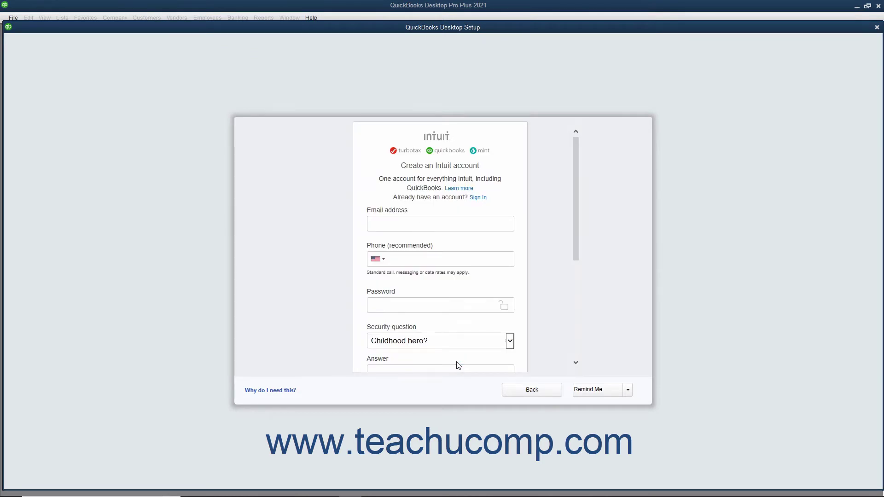
# Step: Review the Intuit account form's email, phone and password fields, keeping 'Childhood hero?' as security question
pyautogui.click(398, 225)
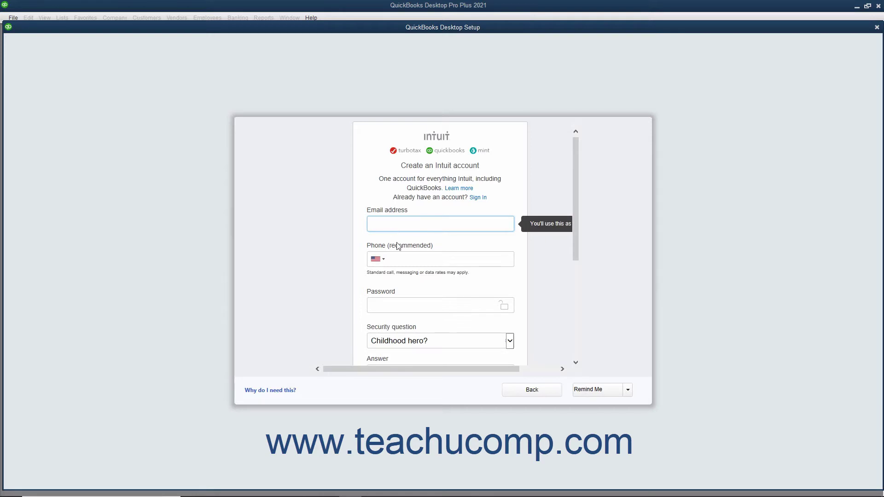
pyautogui.click(402, 260)
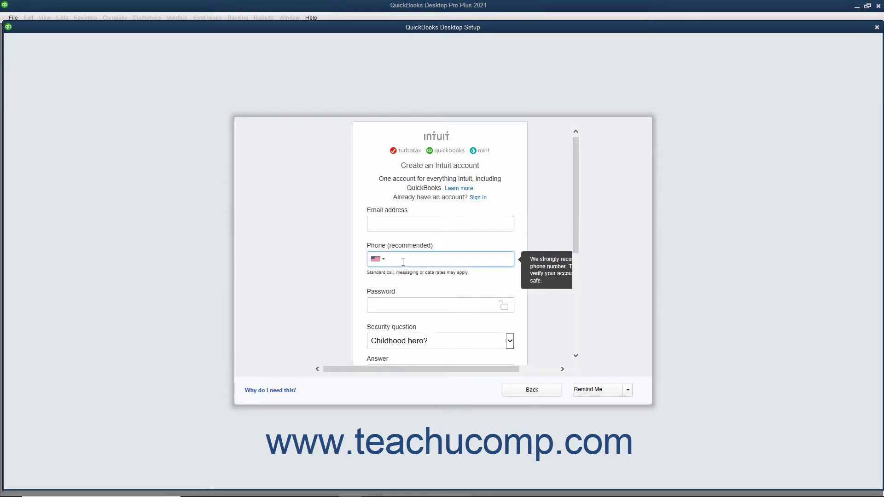
pyautogui.click(398, 304)
pyautogui.scroll(-3, 399, 285)
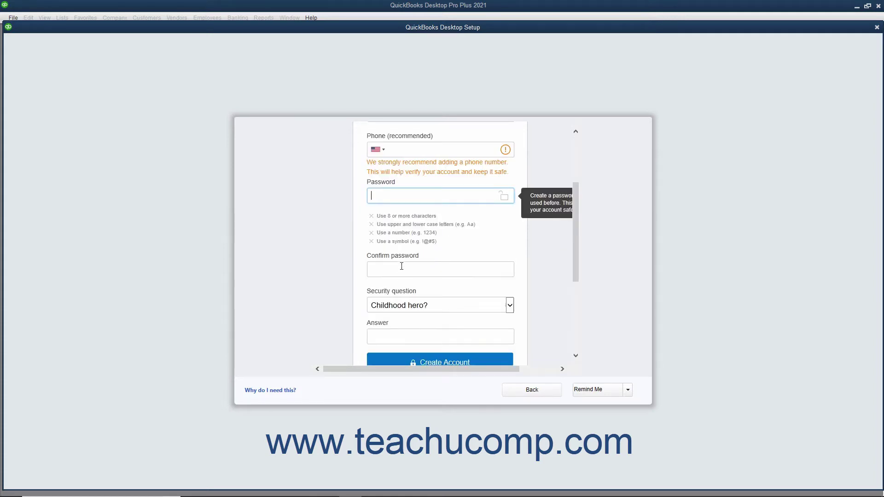
pyautogui.click(401, 266)
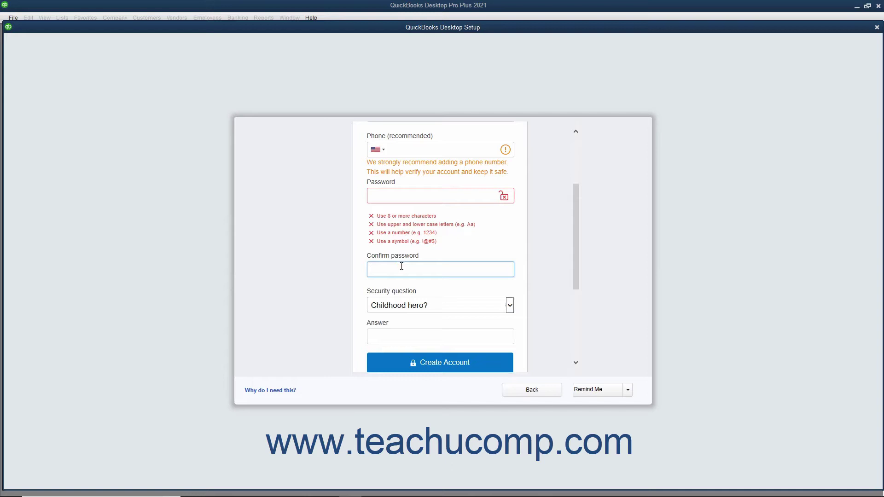
pyautogui.scroll(-3, 402, 266)
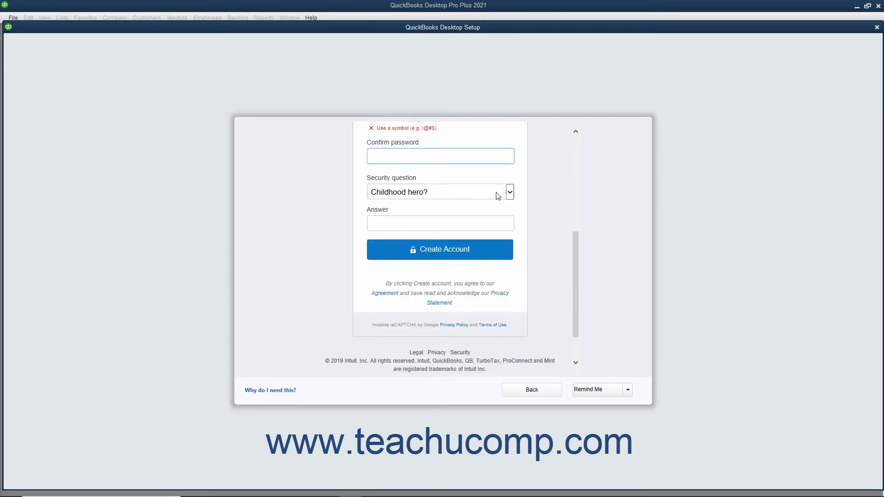
pyautogui.click(510, 192)
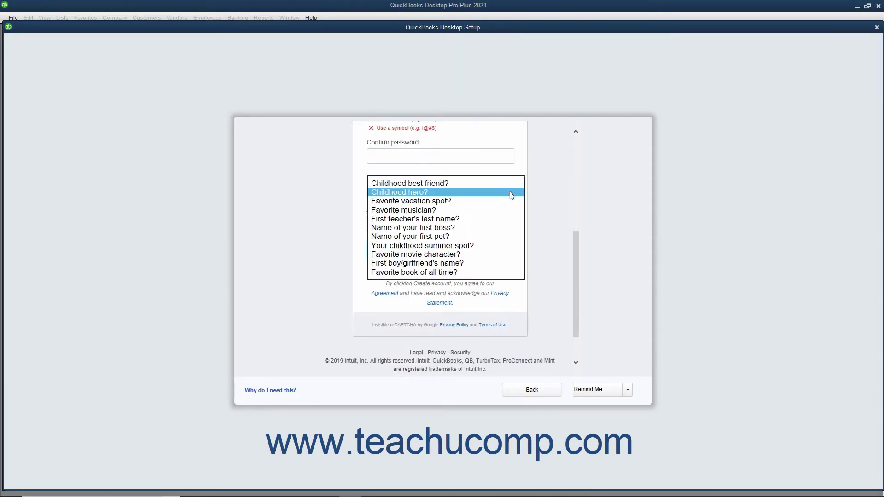
pyautogui.click(510, 191)
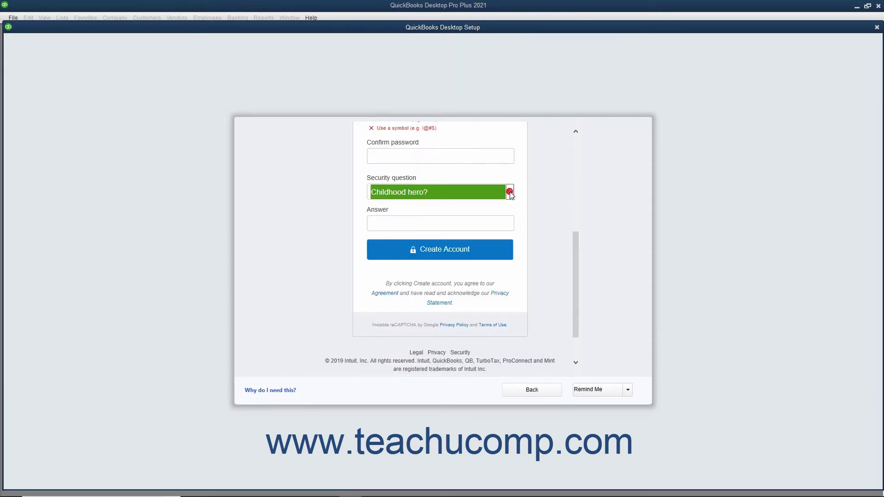
pyautogui.click(447, 227)
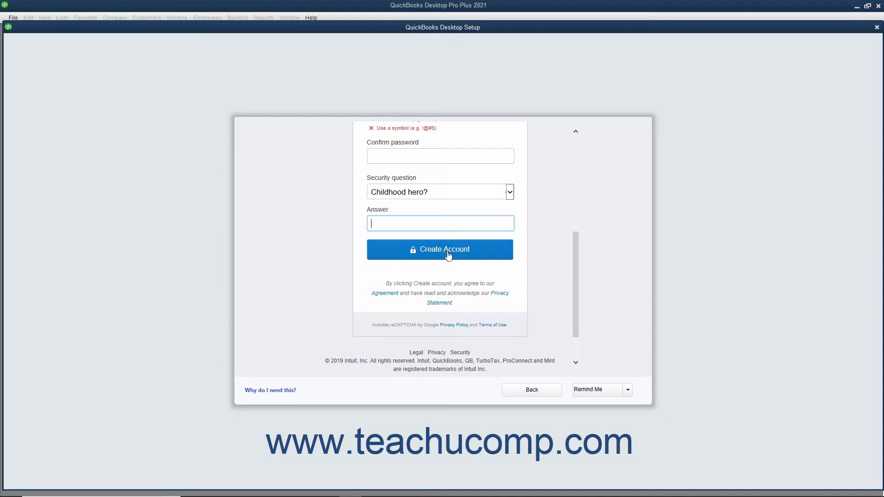
# Step: Set the Intuit account reminder to Never and confirm it
pyautogui.click(628, 391)
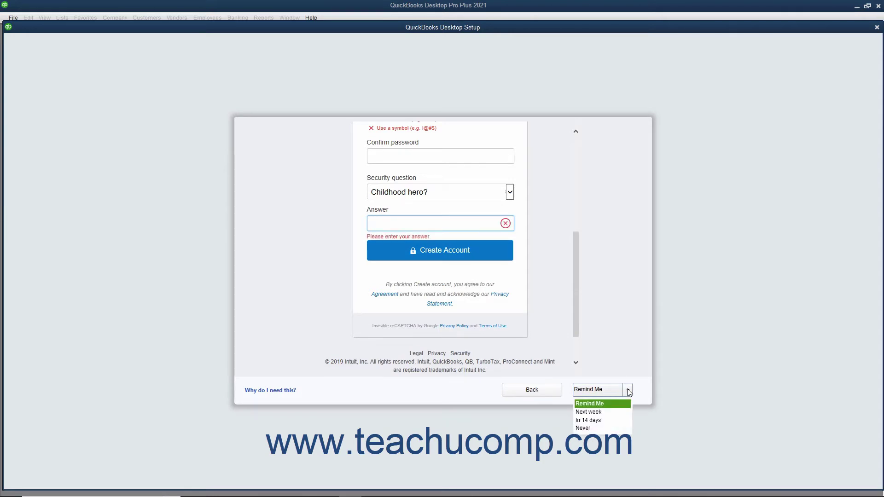
pyautogui.click(591, 427)
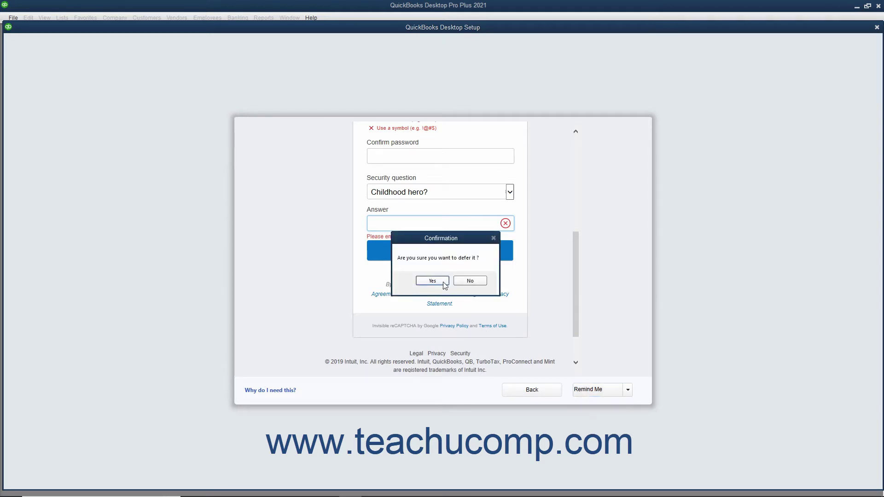
pyautogui.click(432, 281)
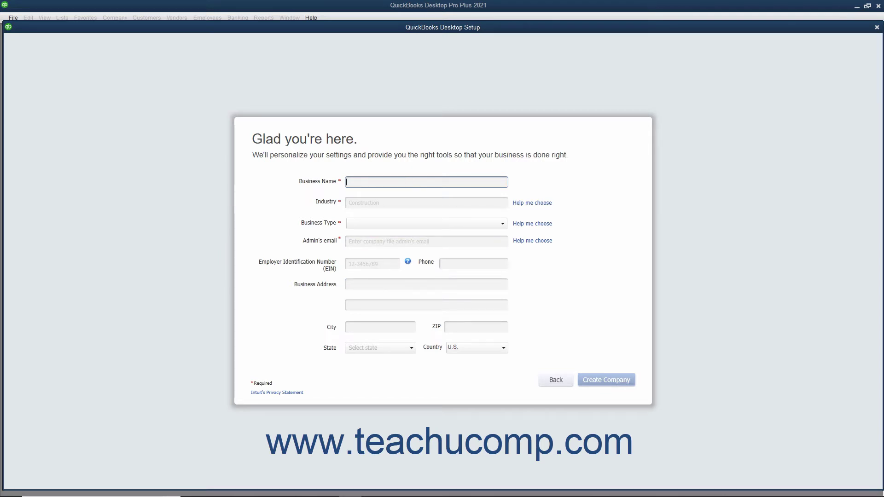
# Step: Name the business 'Widgets, Inc.' and choose General Product-based Business as its industry
pyautogui.write('Widgets, Inc.')
pyautogui.click(523, 205)
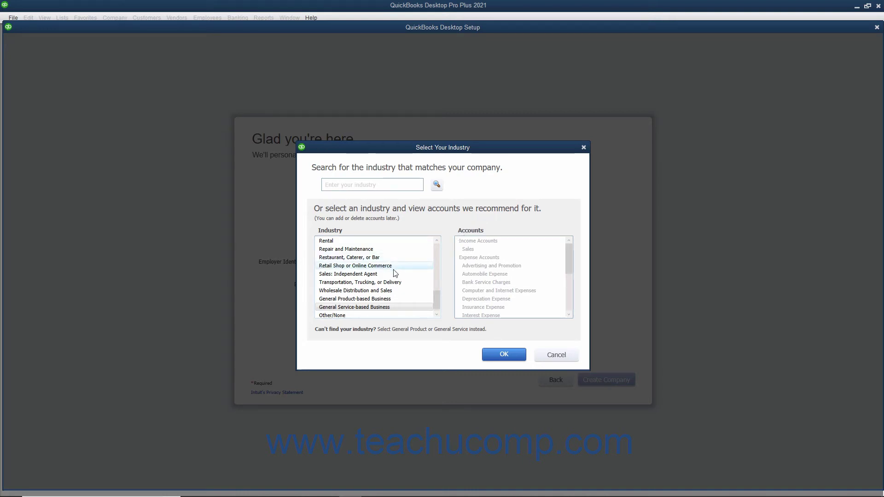
pyautogui.scroll(-1, 395, 273)
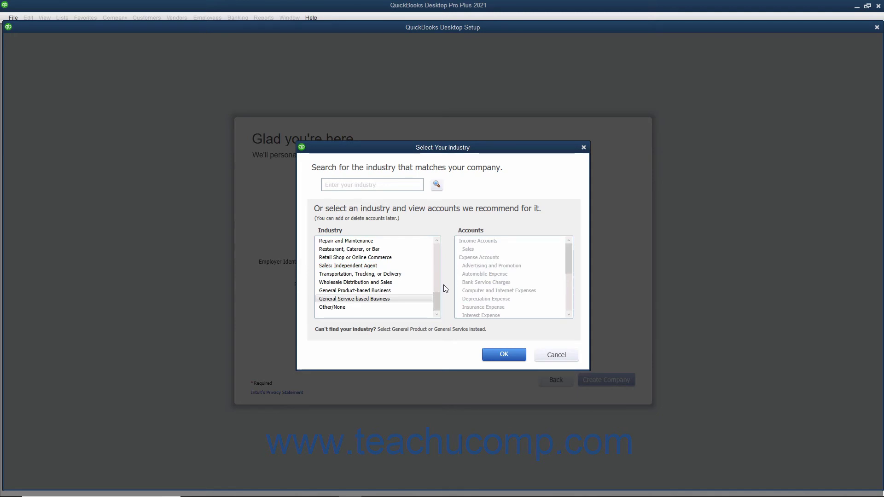
pyautogui.click(372, 292)
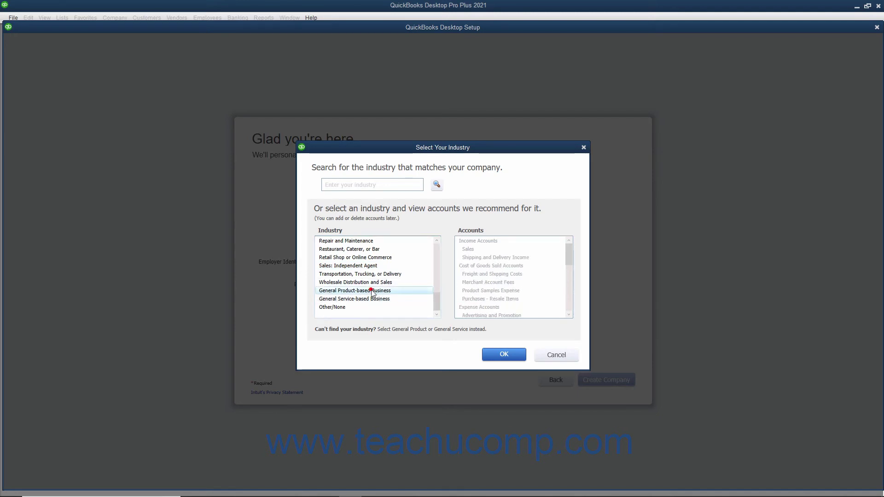
pyautogui.click(371, 299)
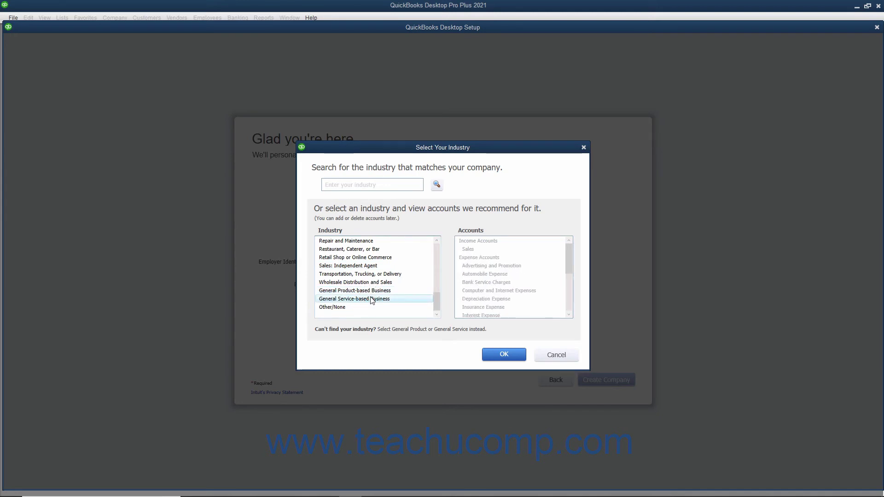
pyautogui.click(341, 309)
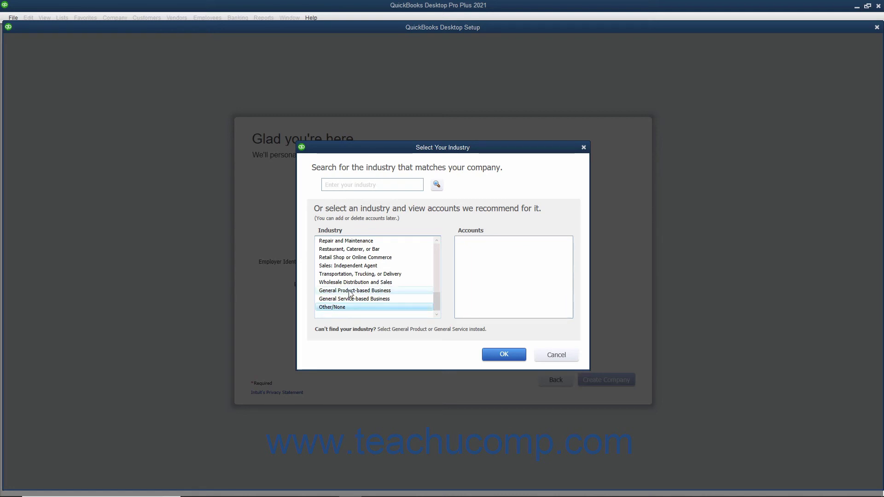
pyautogui.click(350, 292)
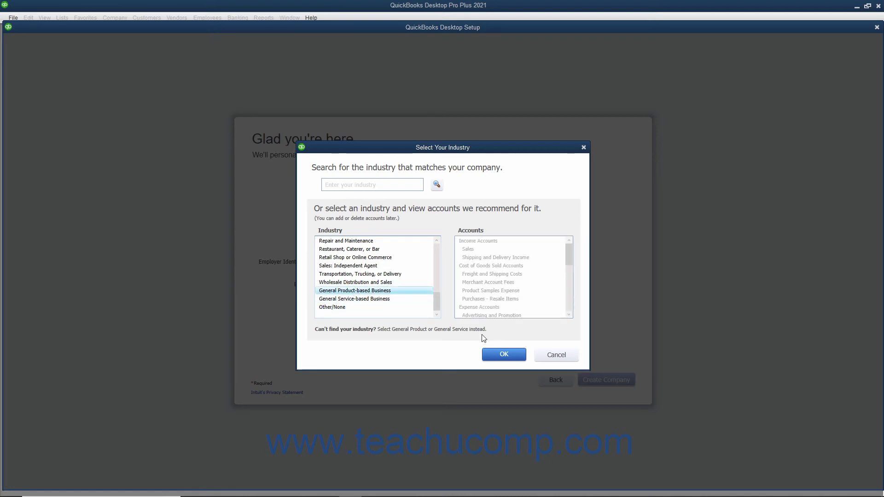
pyautogui.click(496, 354)
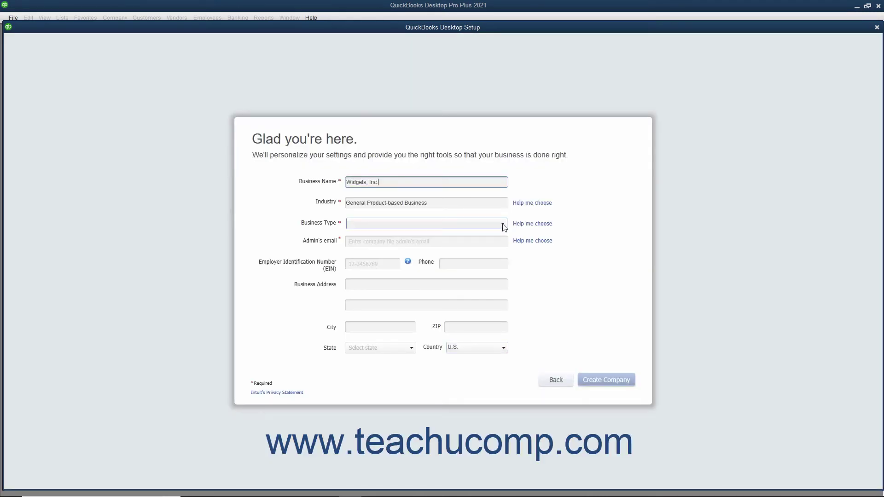
# Step: Set business type to S Corporation and enter the admin e-mail, EIN and business phone number
pyautogui.click(503, 224)
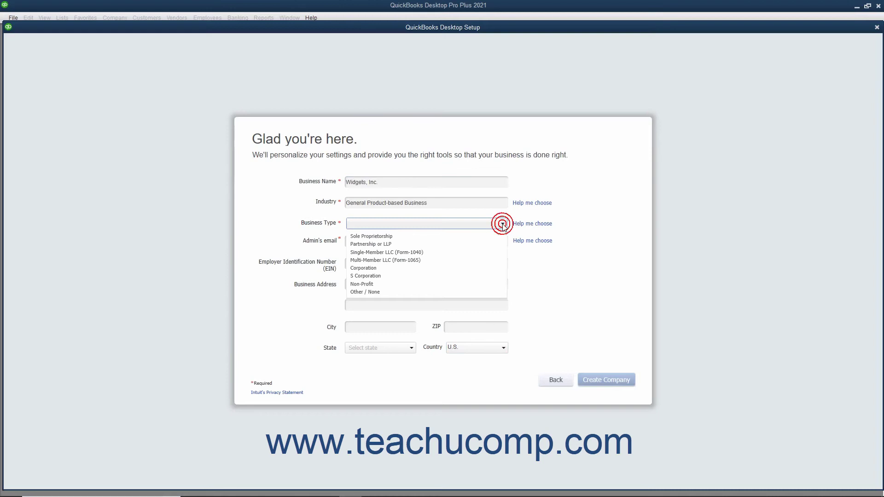
pyautogui.click(398, 276)
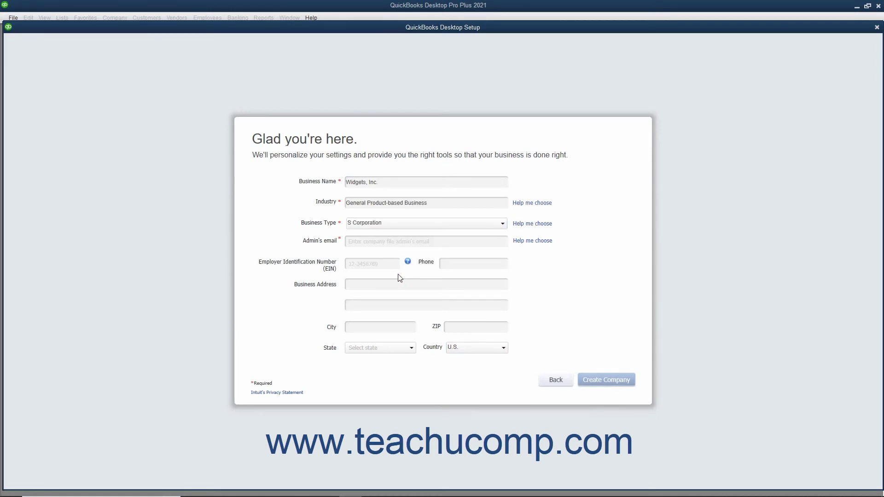
pyautogui.click(376, 244)
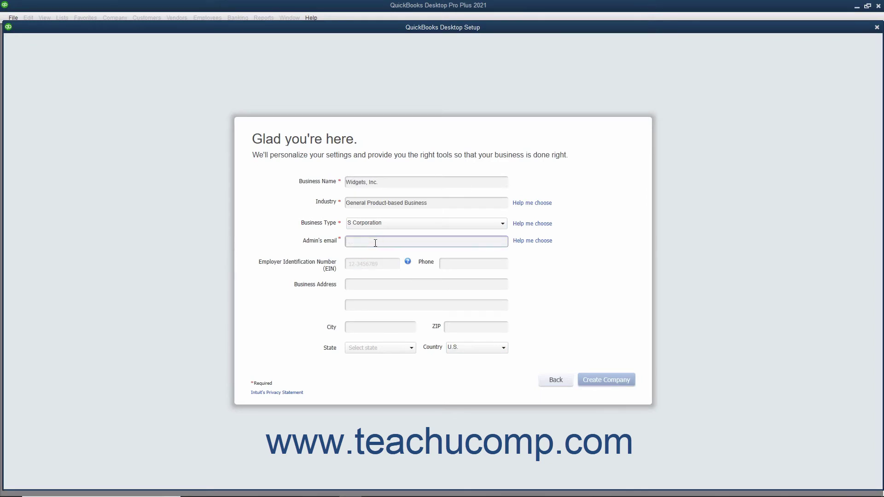
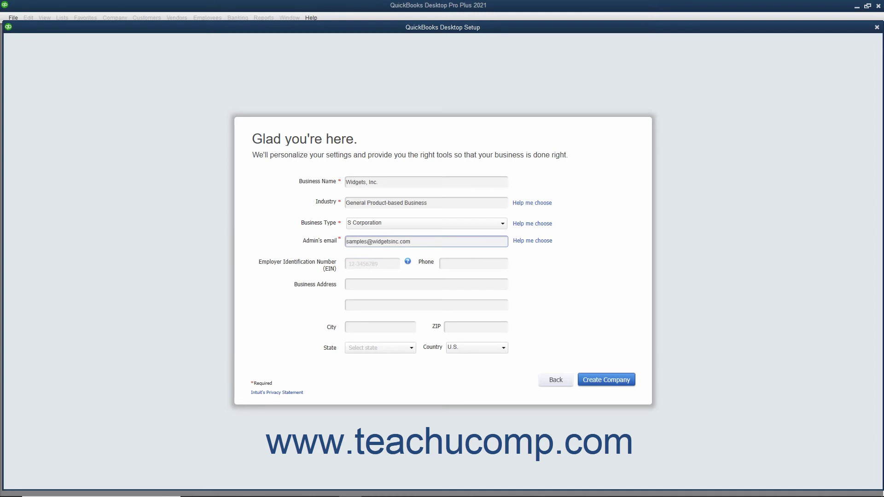
pyautogui.click(357, 265)
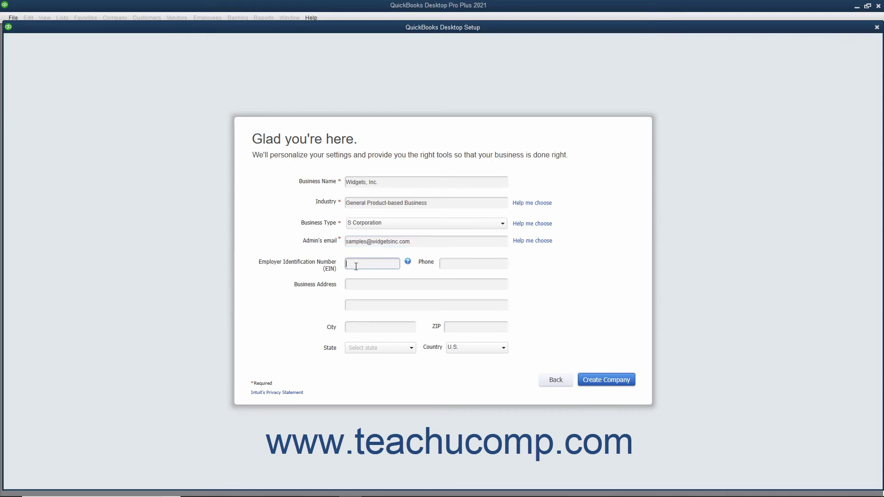
pyautogui.write('38-1234567')
pyautogui.click(445, 264)
pyautogui.click(445, 264)
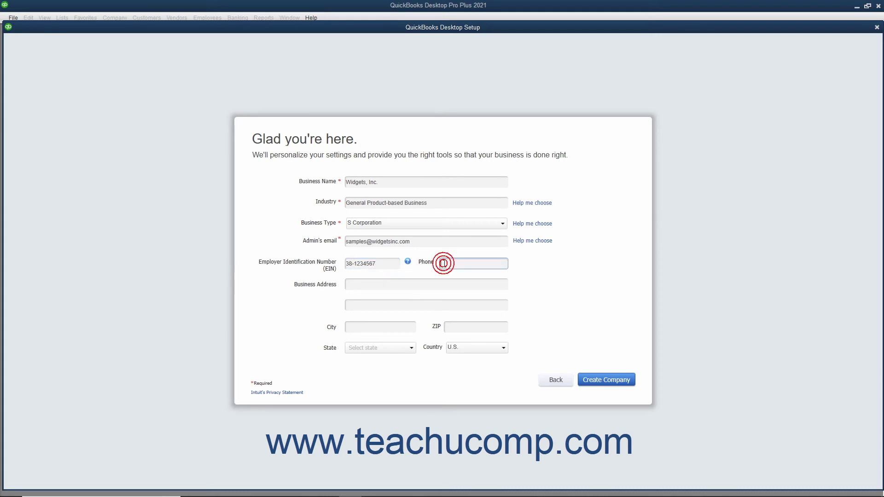
pyautogui.write('517-000-1234')
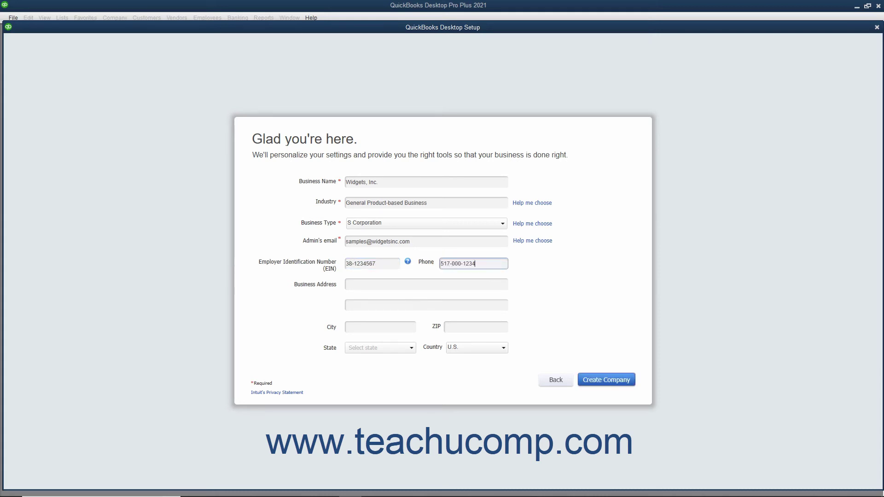
# Step: Fill in the business street address, city, ZIP code and state
pyautogui.click(403, 289)
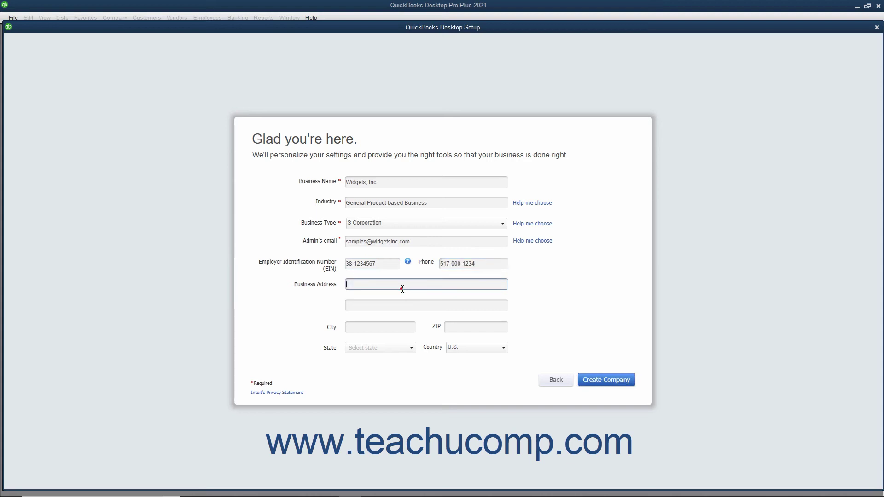
pyautogui.write('100 Main St.')
pyautogui.click(400, 328)
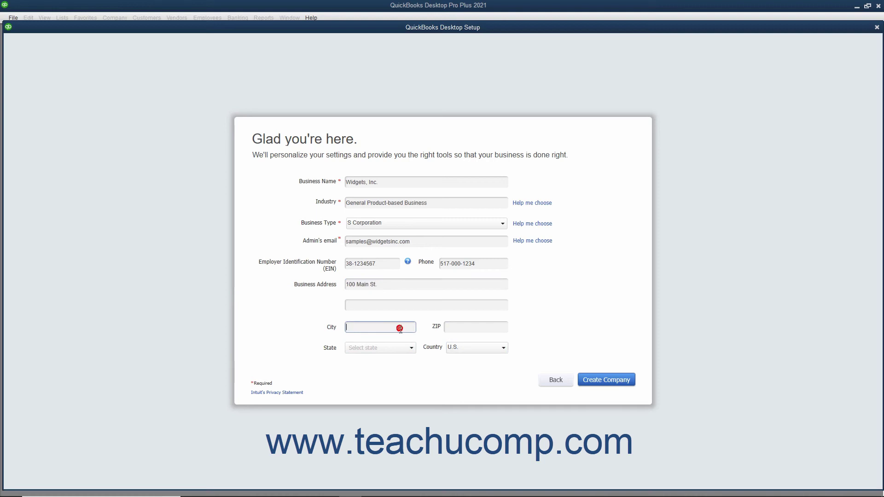
pyautogui.write('Anytown')
pyautogui.press('Tab')
pyautogui.write('48000')
pyautogui.press('Tab')
pyautogui.write('MA')
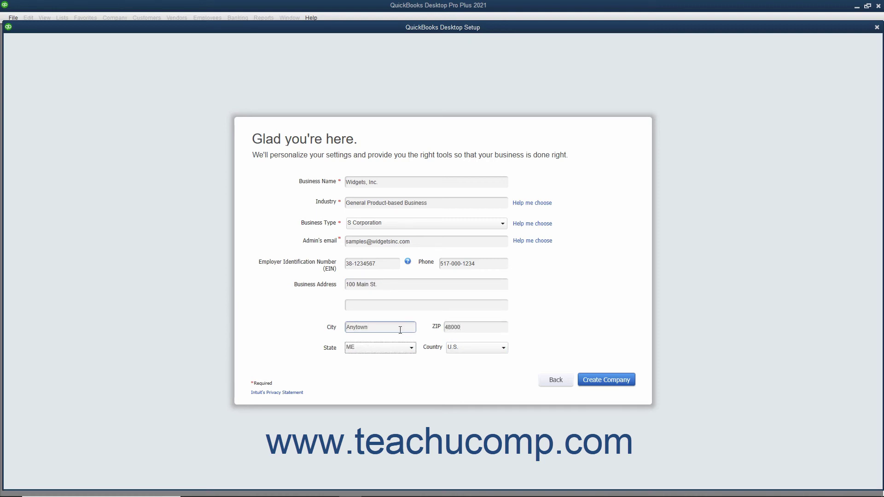
pyautogui.press('Tab')
# Step: Create the Widgets, Inc. file, suppress the Payments pop-up, and start working
pyautogui.click(593, 380)
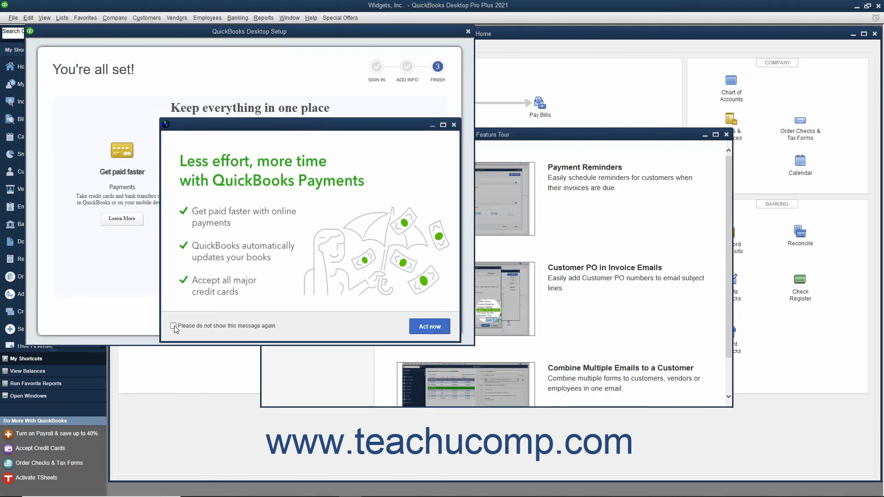
pyautogui.click(174, 326)
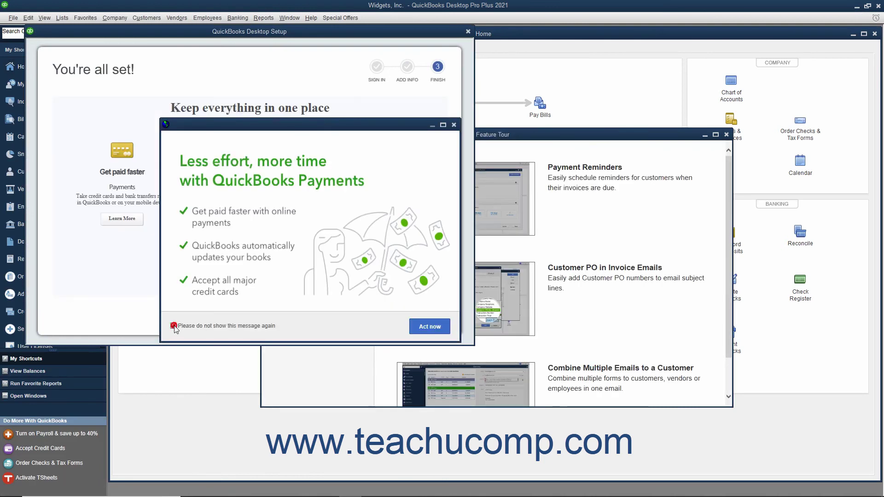
pyautogui.click(453, 124)
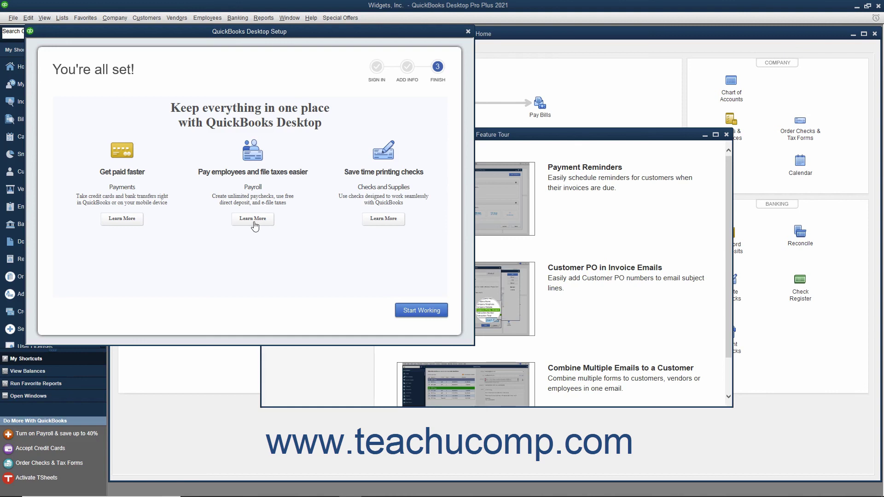
pyautogui.click(405, 311)
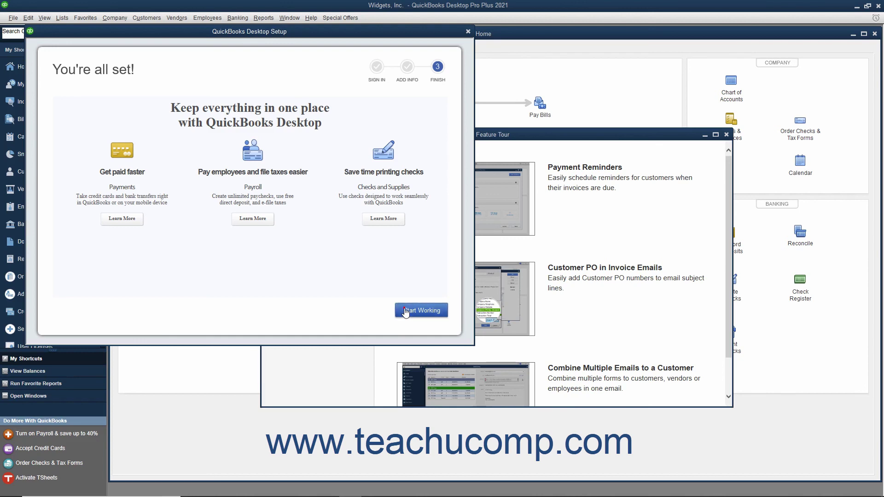